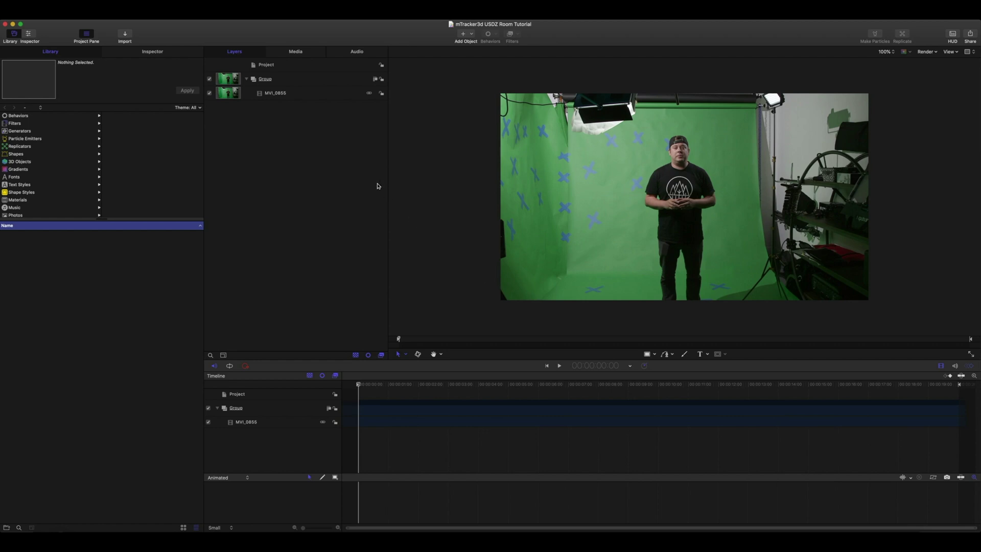
# Apply the motionVFX mTracker 3D filter to the MVI_0855 green-screen clip.
pyautogui.click(296, 97)
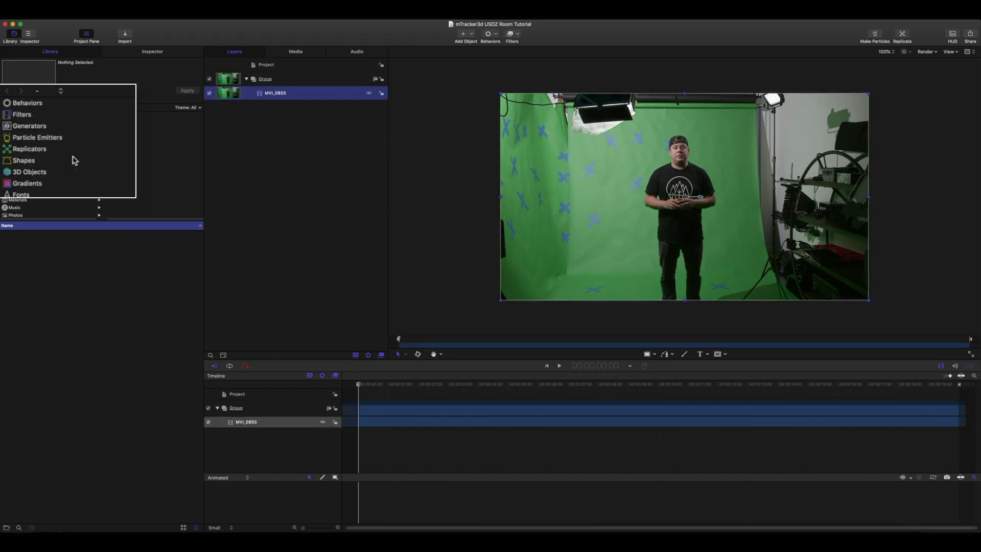
pyautogui.click(40, 115)
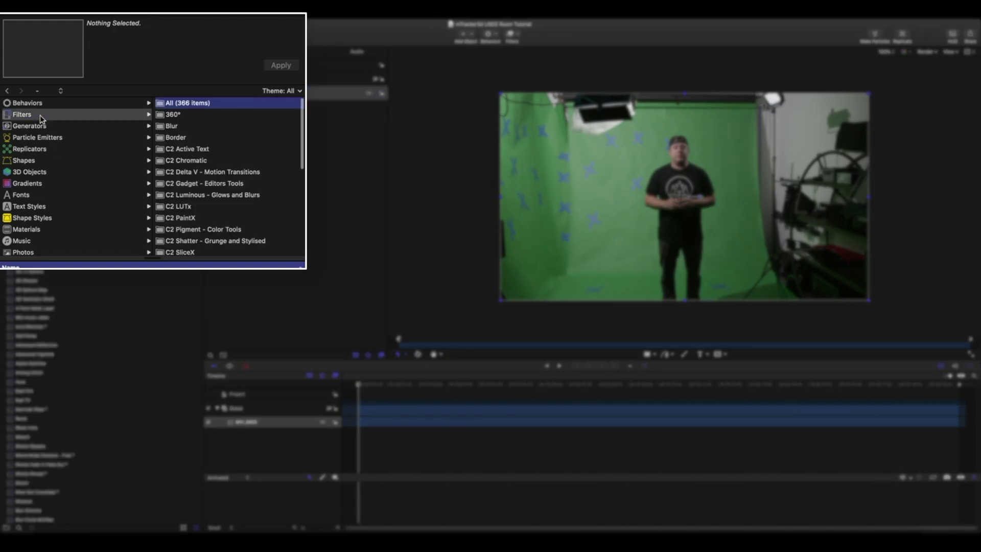
pyautogui.scroll(-3, 213, 162)
pyautogui.scroll(-5, 213, 162)
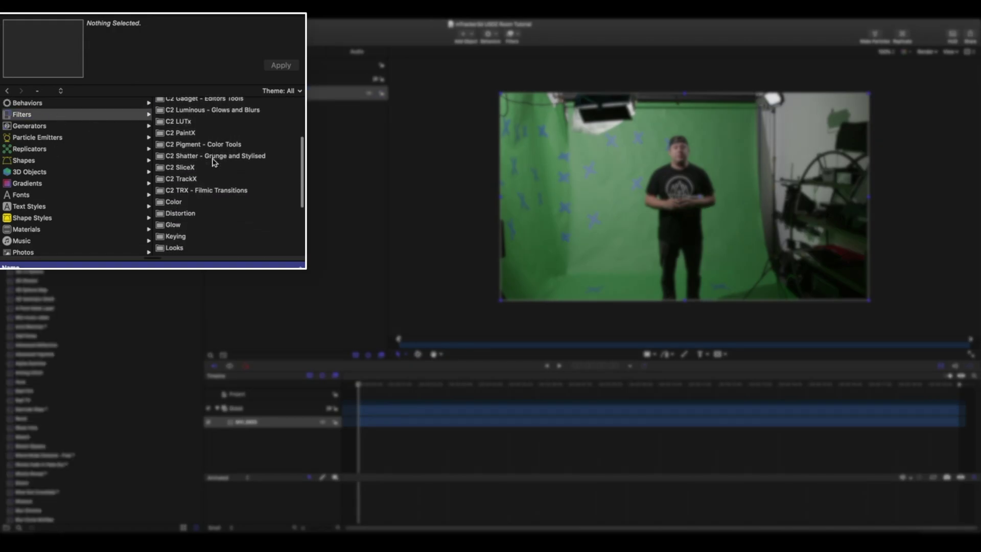
pyautogui.click(182, 244)
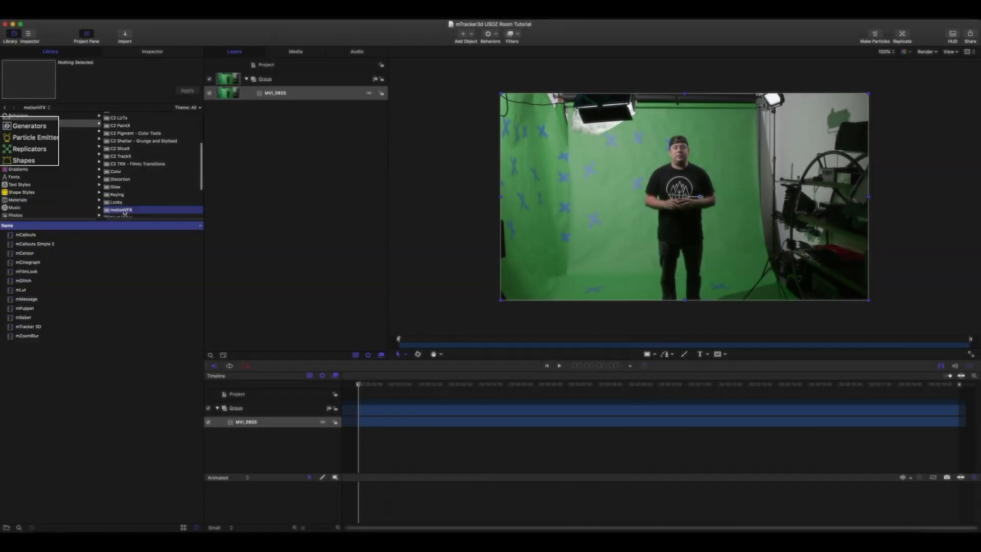
pyautogui.click(24, 328)
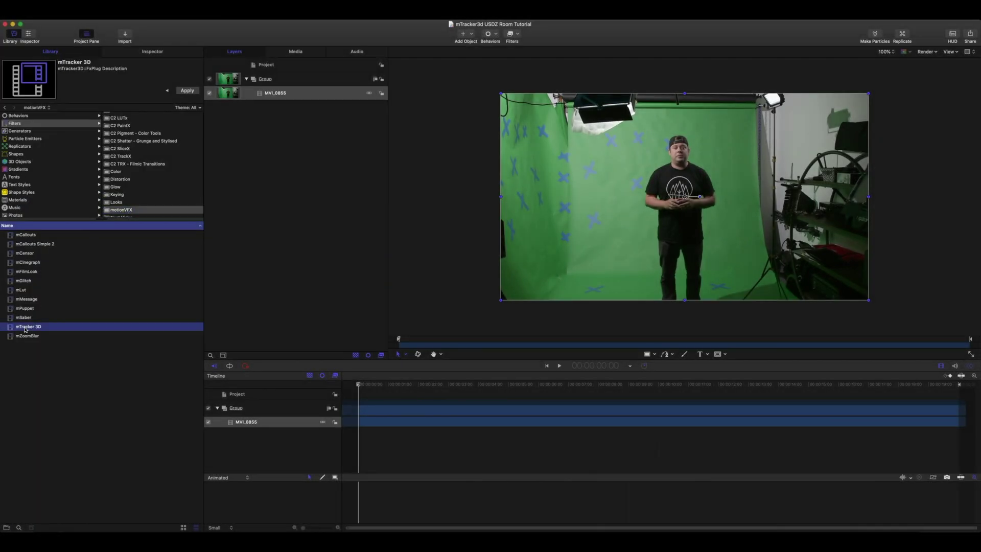
pyautogui.moveTo(25, 329); pyautogui.dragTo(269, 99)
pyautogui.click(170, 56)
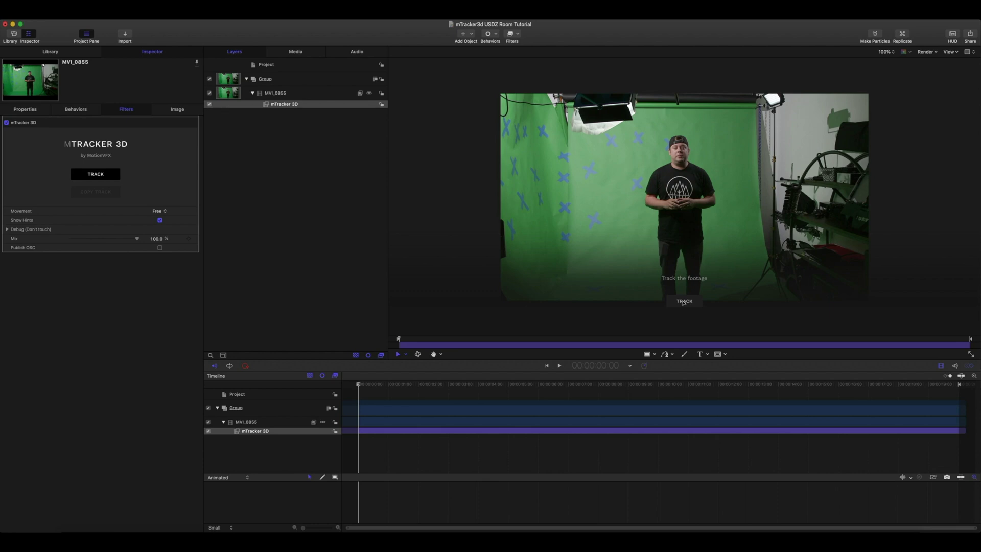
# Track MVI_0855's camera motion with mTracker 3D, then enter placement mode.
pyautogui.click(684, 301)
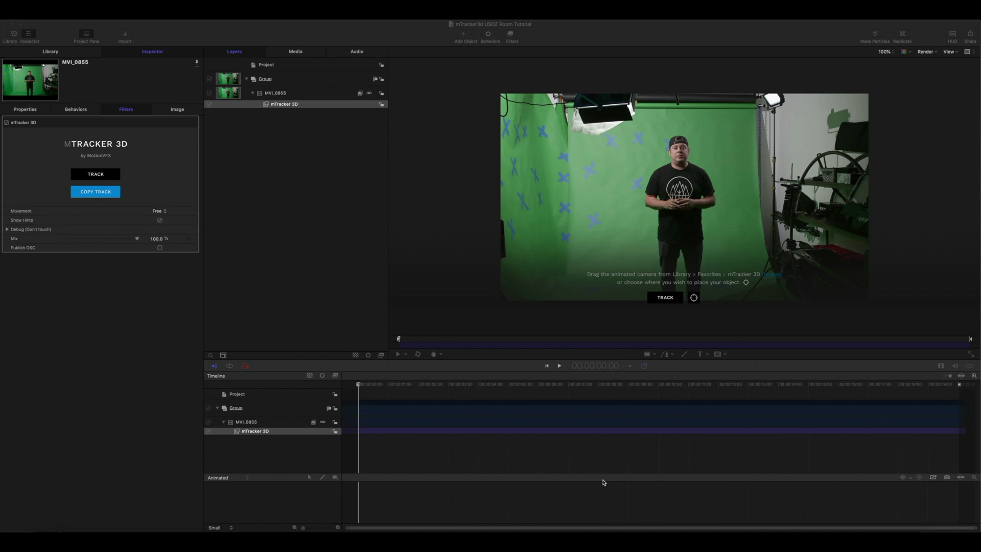
pyautogui.click(694, 298)
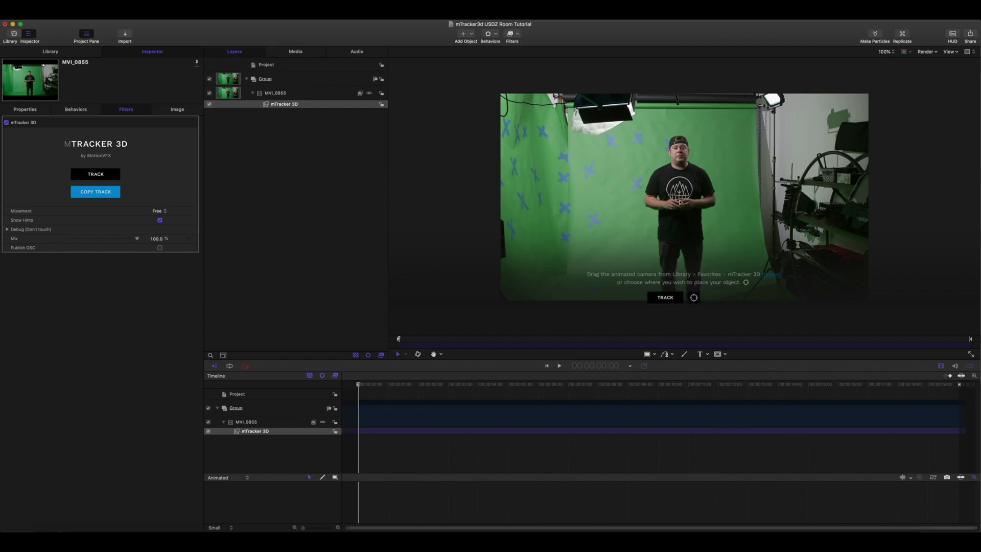
pyautogui.click(693, 299)
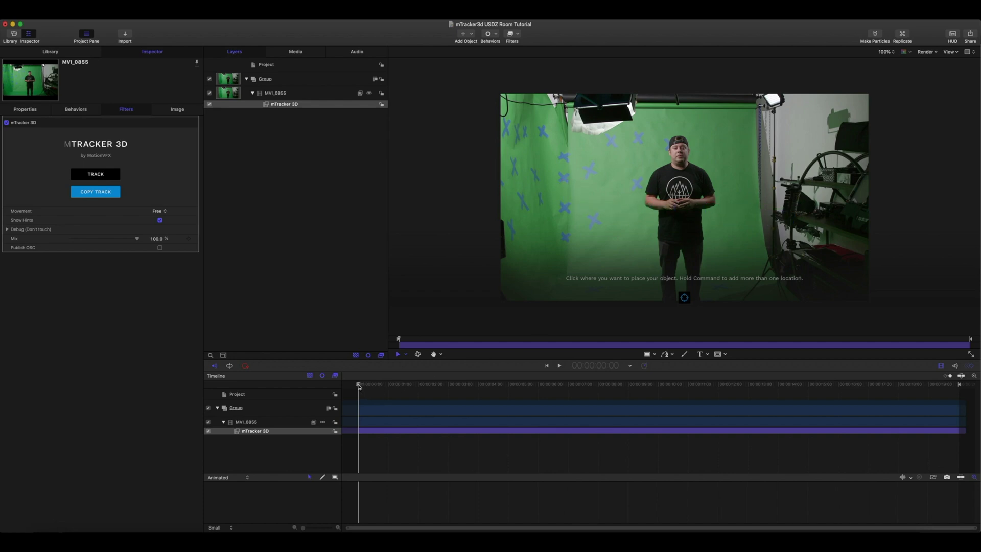
# Scrub through the footage to verify the track, then exit placement mode.
pyautogui.moveTo(359, 387); pyautogui.dragTo(618, 375)
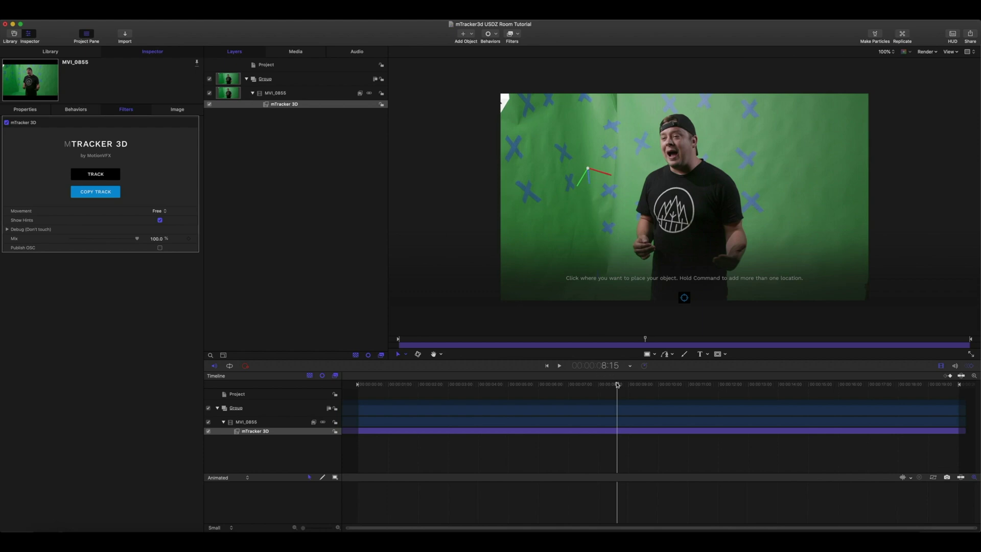
pyautogui.moveTo(617, 385); pyautogui.dragTo(357, 387)
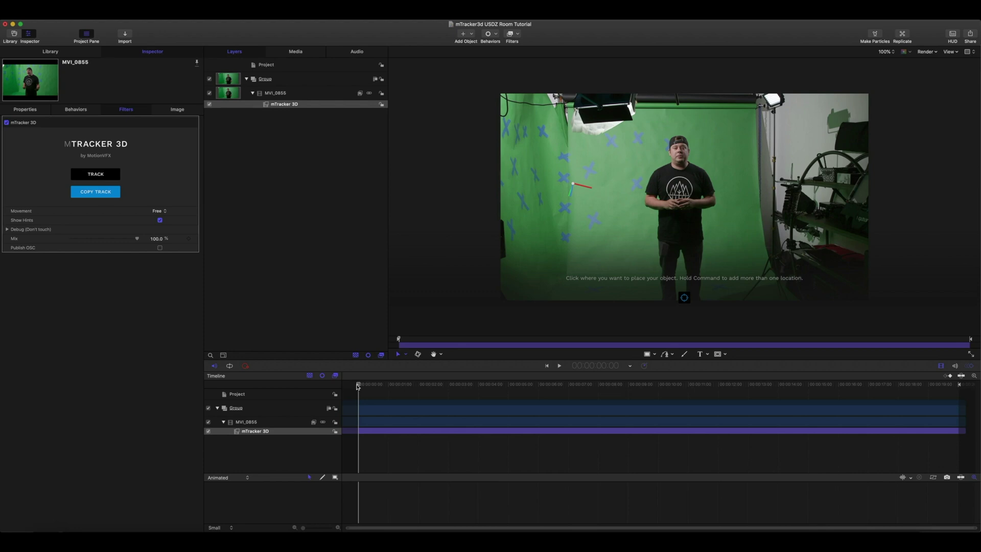
pyautogui.click(684, 298)
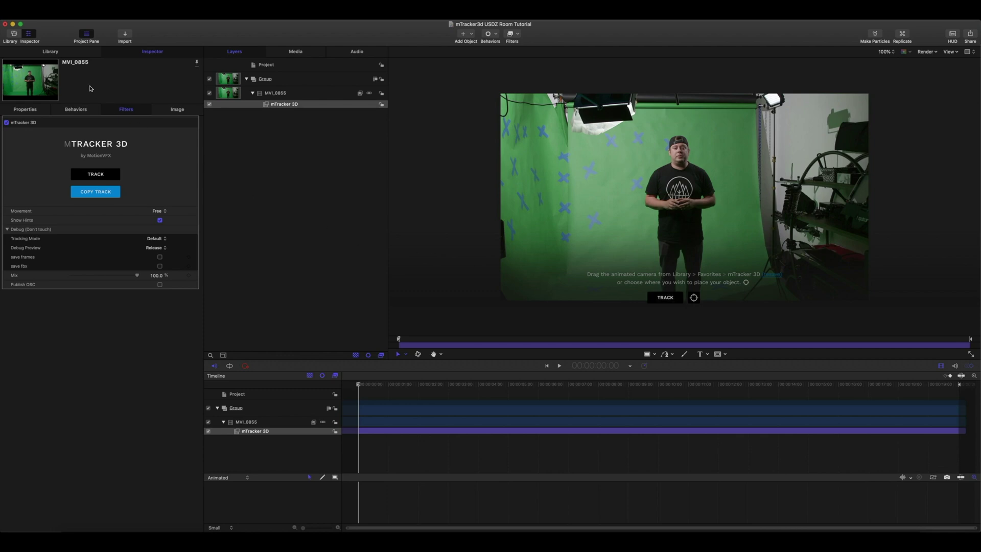
# Add the 3D Group and animated Camera from Library Favorites, keeping the footage group 2D.
pyautogui.click(60, 53)
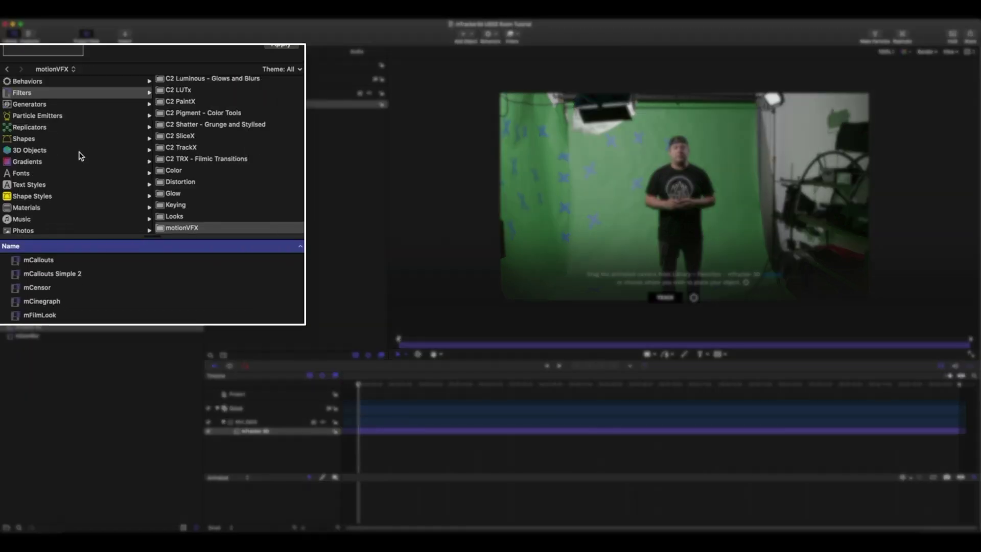
pyautogui.scroll(-2, 53, 165)
pyautogui.scroll(-1, 79, 154)
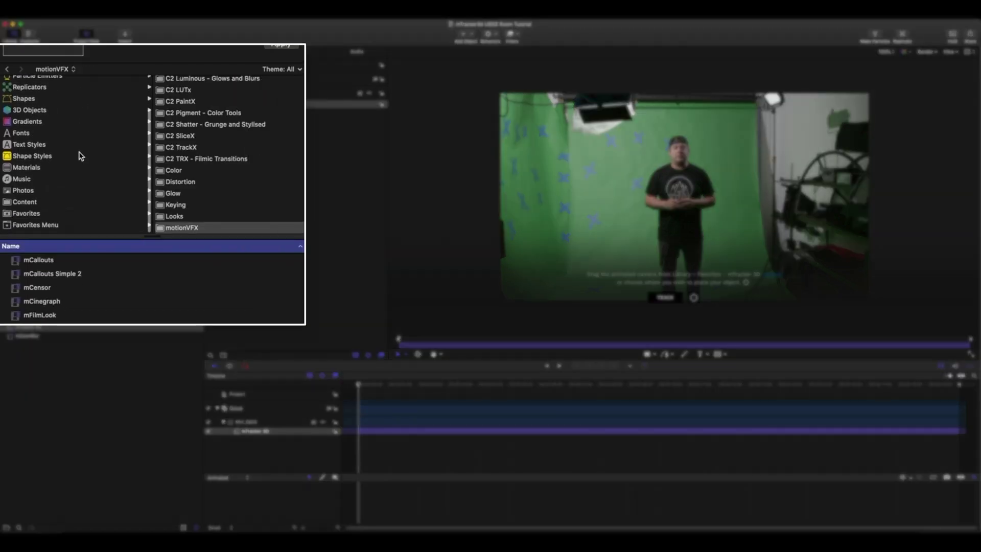
pyautogui.click(56, 217)
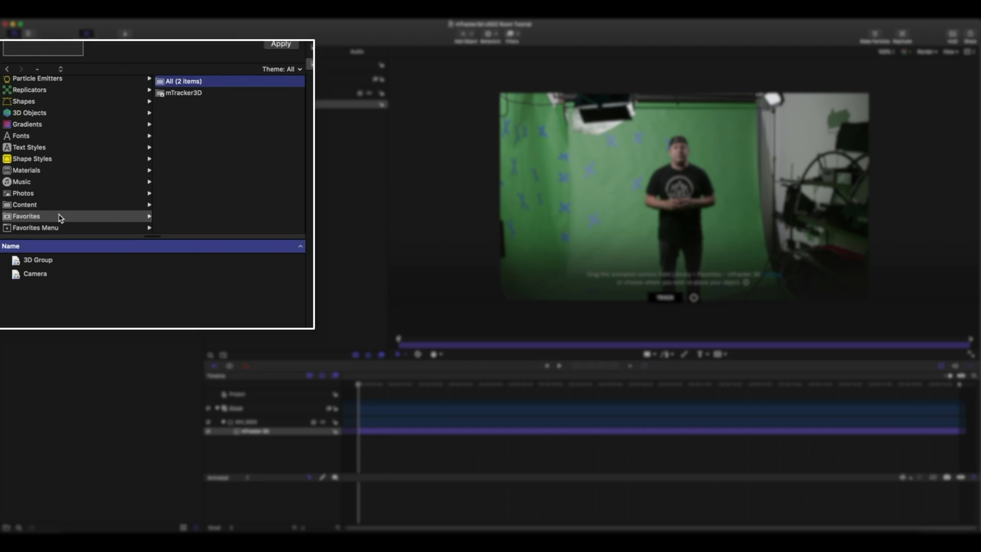
pyautogui.moveTo(44, 257); pyautogui.dragTo(44, 239)
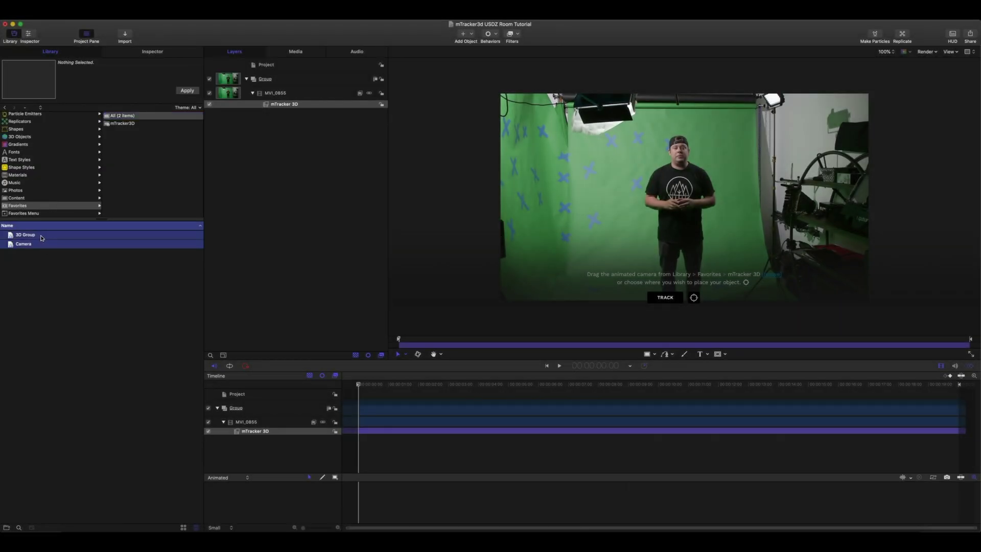
pyautogui.moveTo(36, 239); pyautogui.dragTo(288, 76)
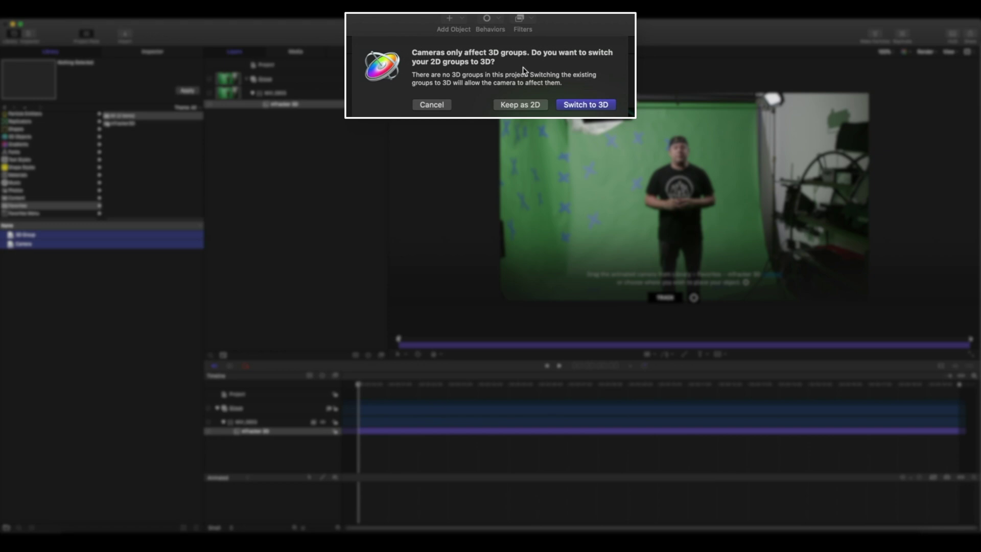
pyautogui.click(523, 105)
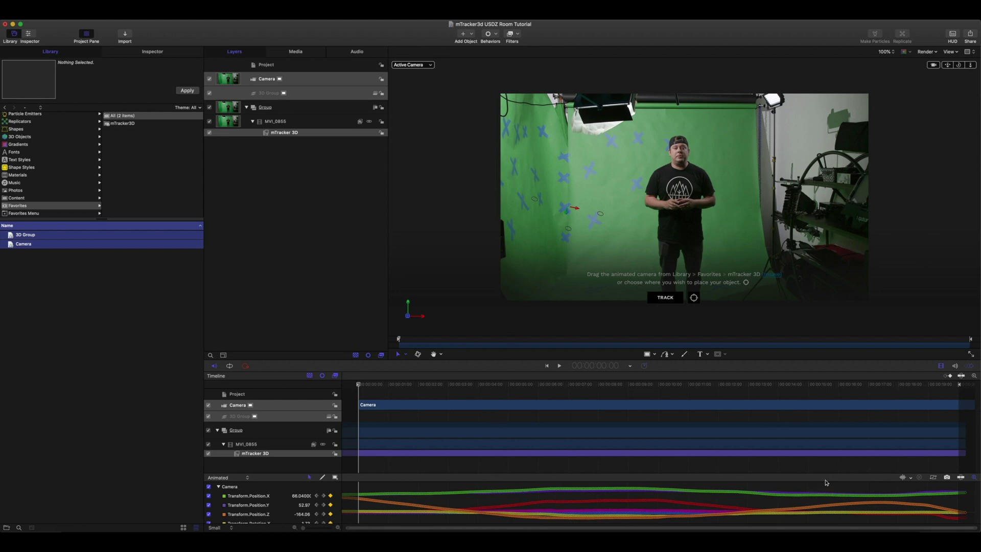
# Set the placement point on the wall and import Catacombs_of_Paris_-_room_VR_ready.usdz from MVFX.
pyautogui.click(566, 212)
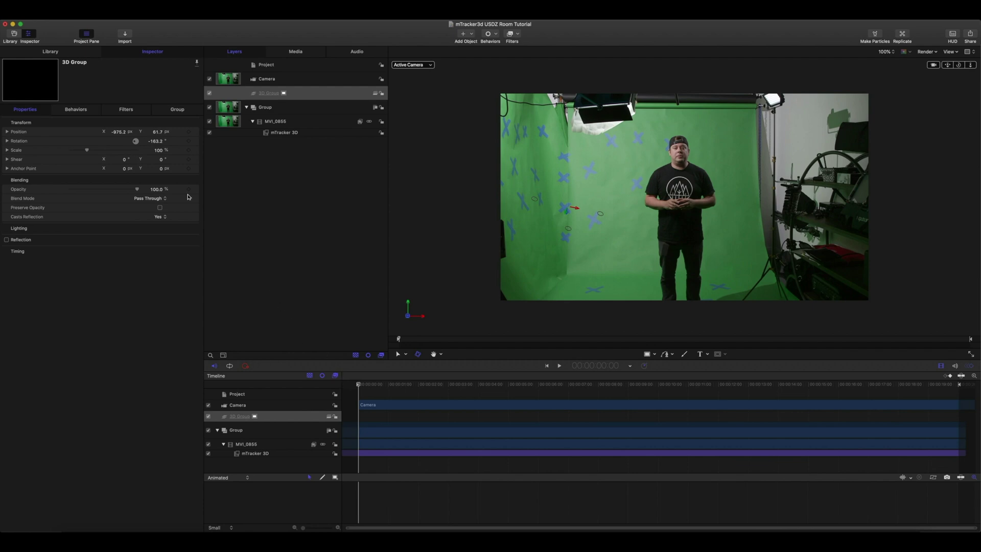
pyautogui.click(125, 35)
pyautogui.click(491, 84)
pyautogui.click(491, 93)
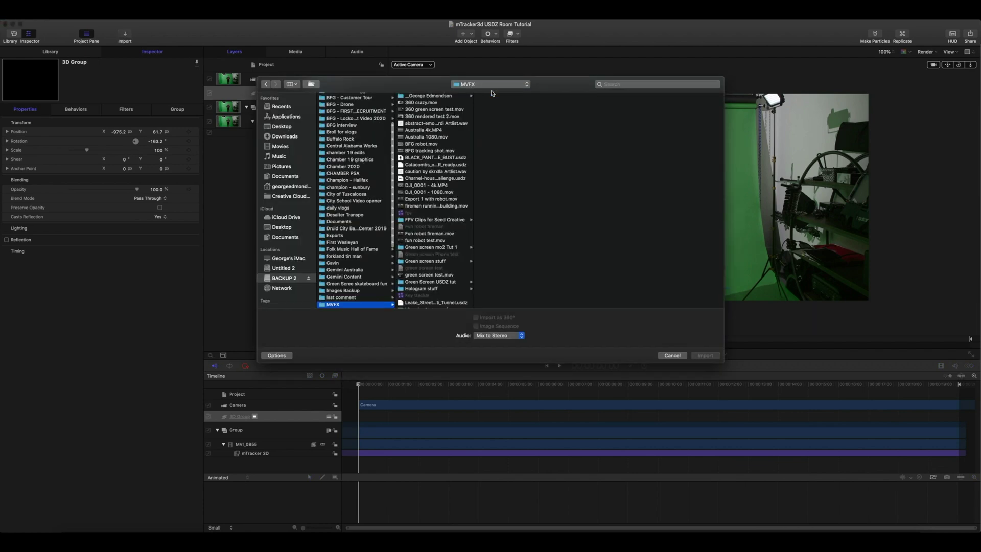
pyautogui.click(424, 165)
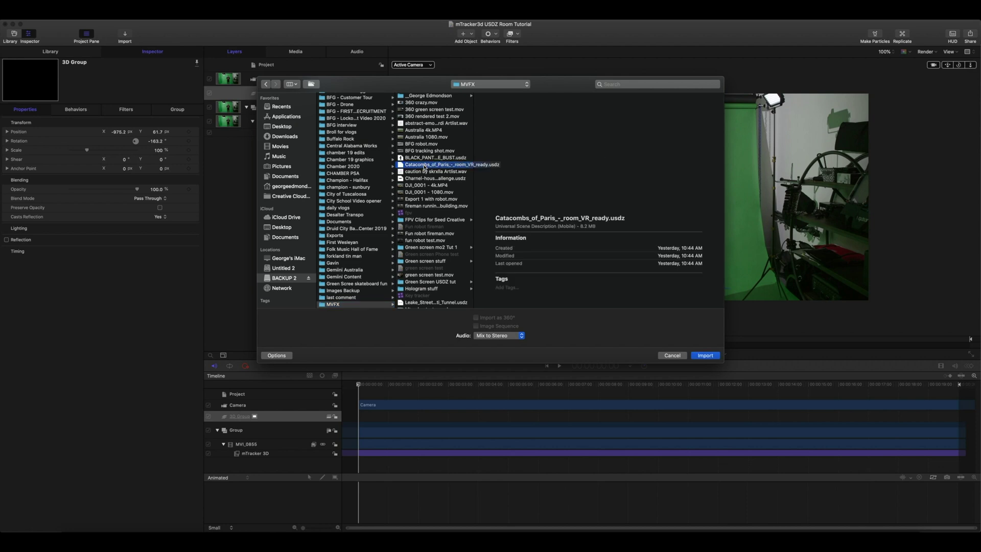
pyautogui.click(701, 358)
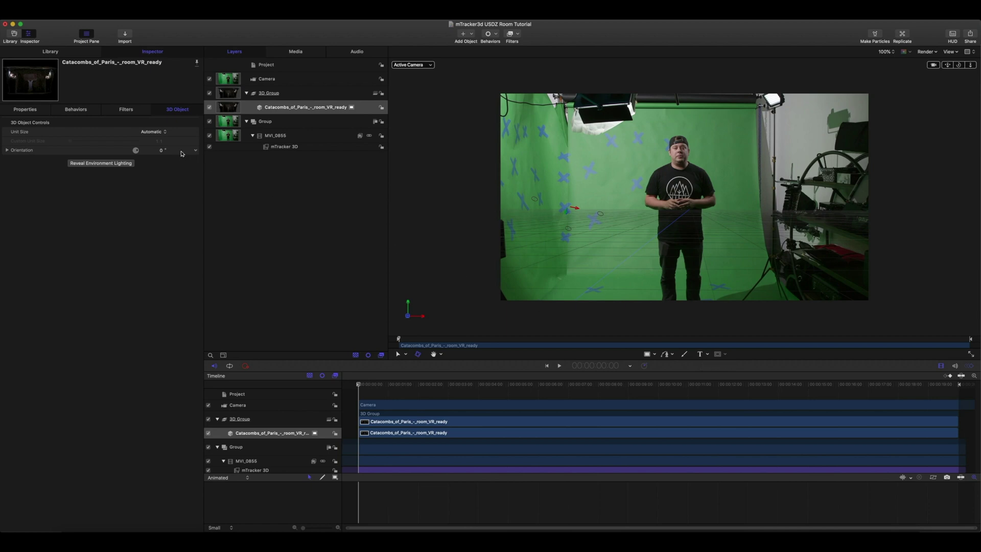
# Set the catacomb room's Unit Size to Original and bring up its Transform properties.
pyautogui.click(149, 134)
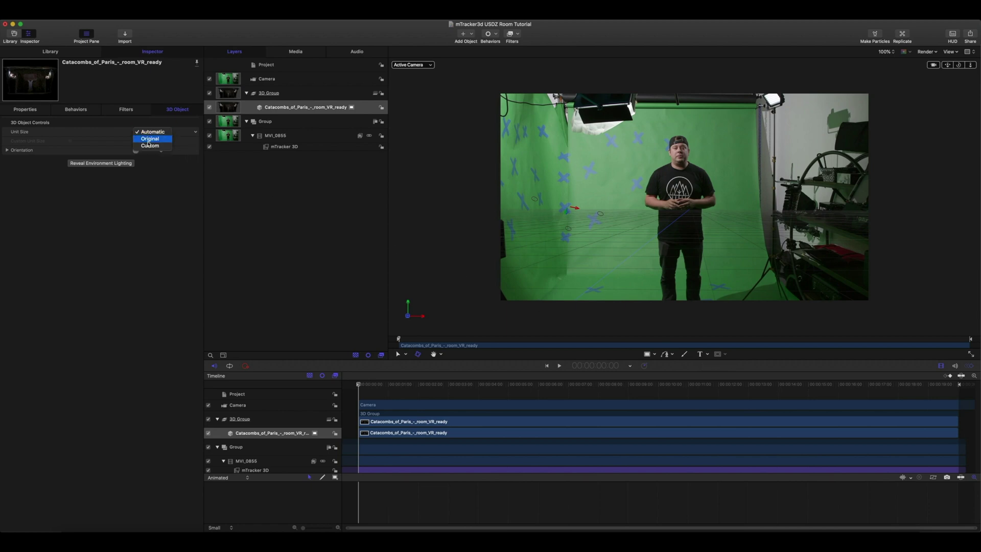
pyautogui.click(148, 140)
pyautogui.click(266, 110)
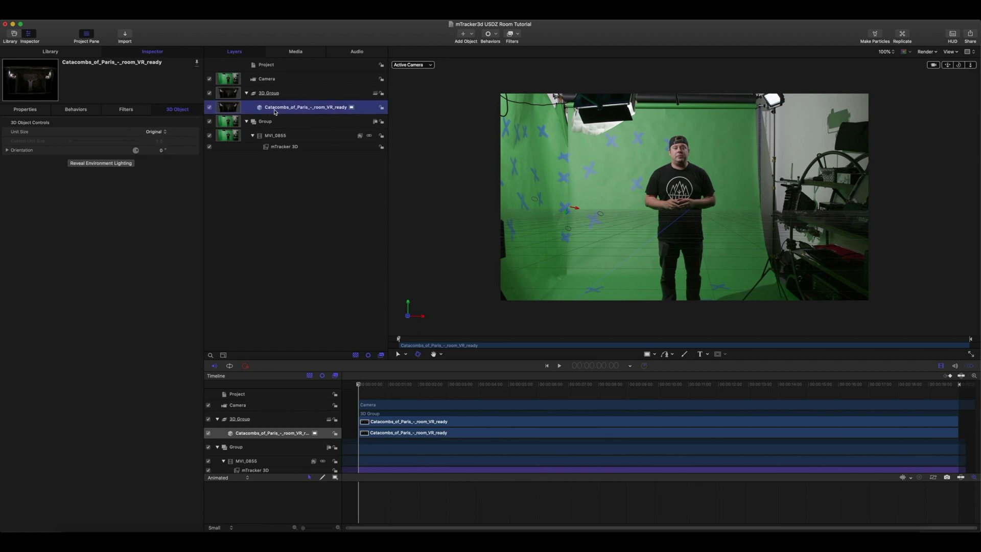
pyautogui.moveTo(279, 111); pyautogui.dragTo(277, 97)
pyautogui.click(29, 112)
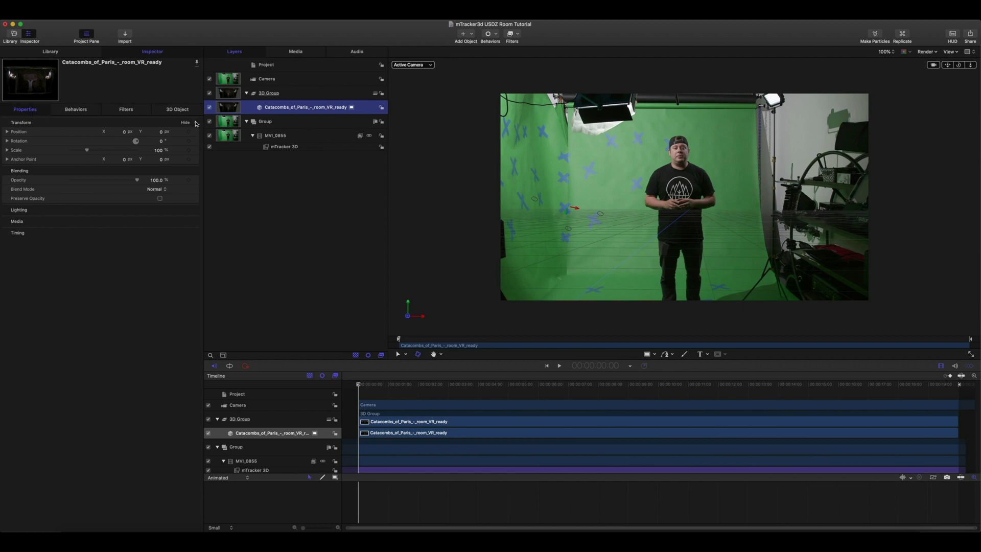
pyautogui.click(196, 124)
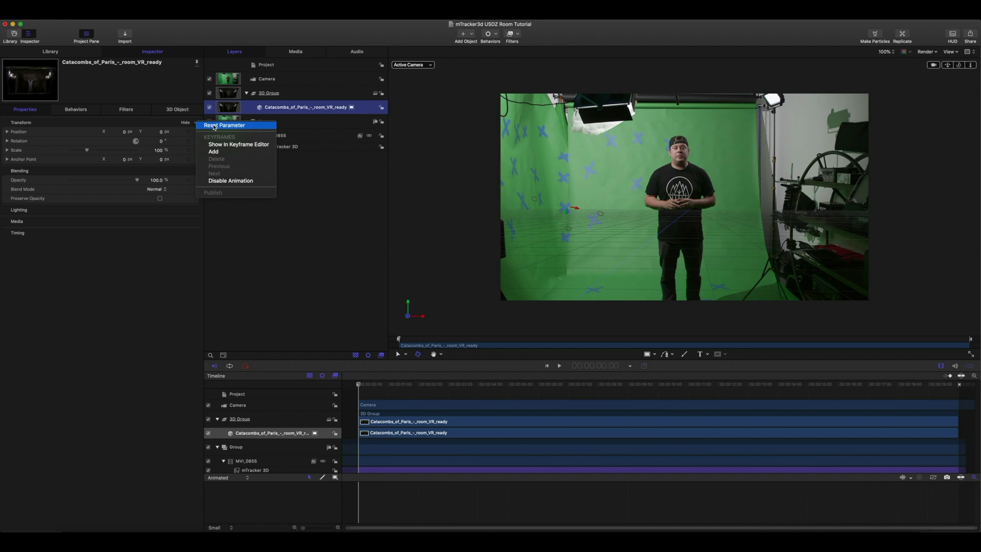
# Reset the room's Transform and raise its anchor point Y to 1911.0 px.
pyautogui.click(213, 126)
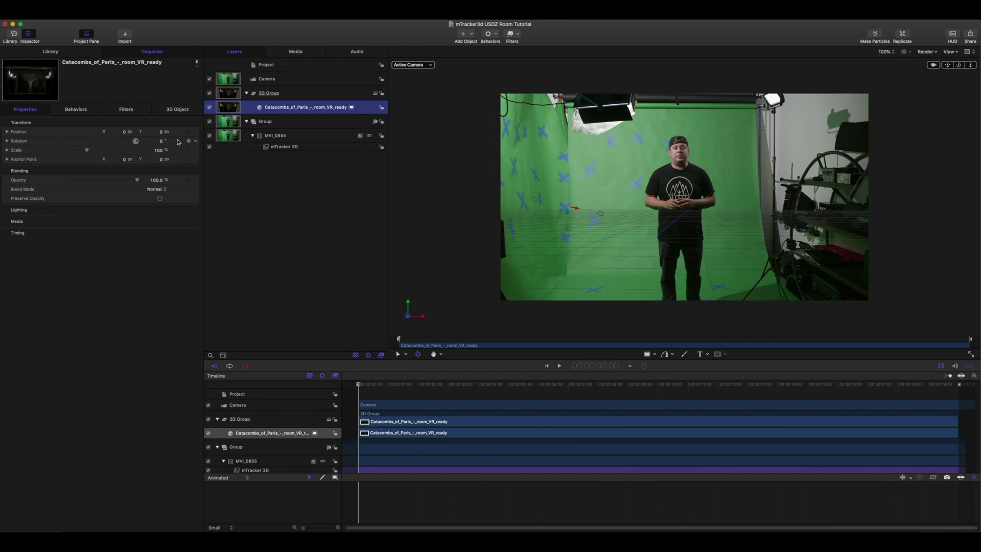
pyautogui.click(7, 159)
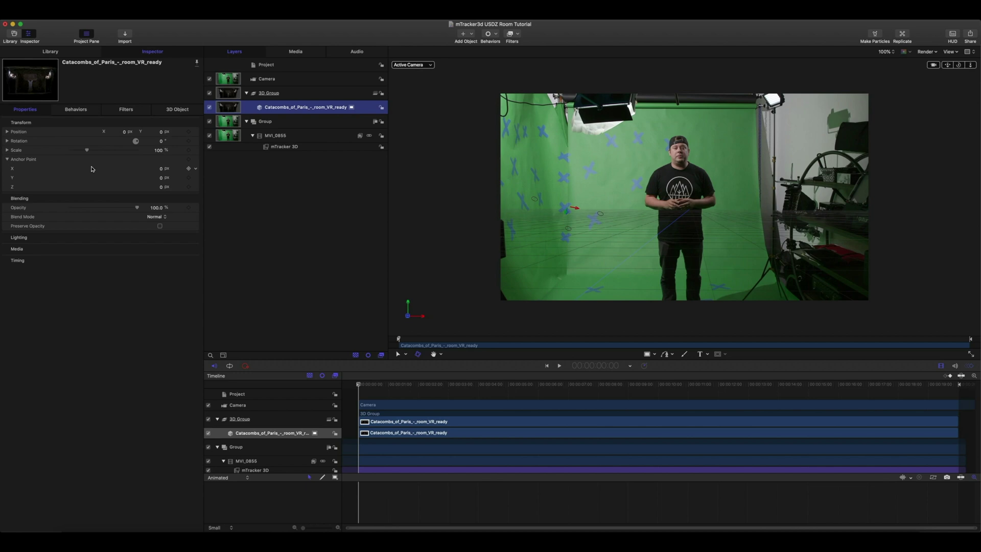
pyautogui.moveTo(161, 178)
pyautogui.mouseDown()
pyautogui.moveTo(174, 115)
pyautogui.moveTo(162, 179)
pyautogui.mouseUp()
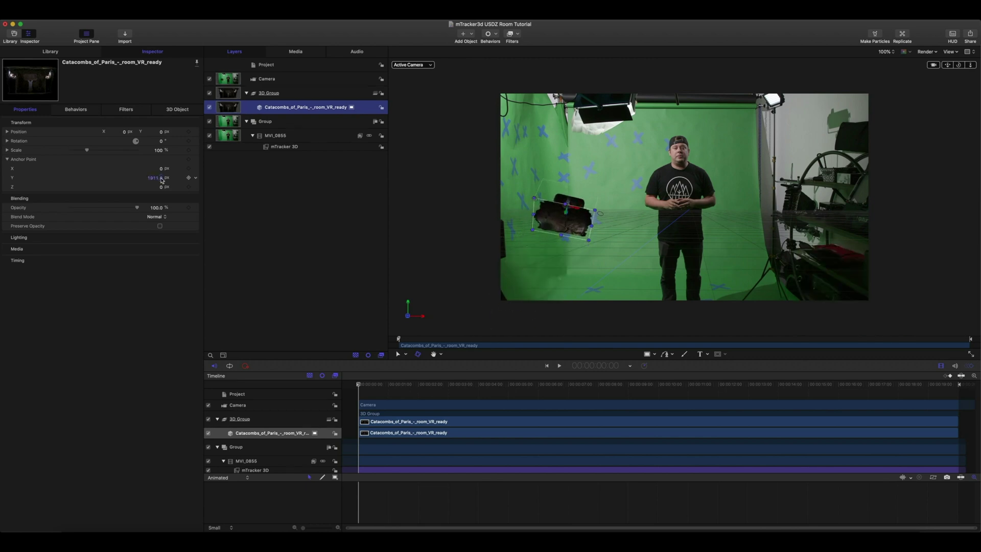
pyautogui.click(279, 110)
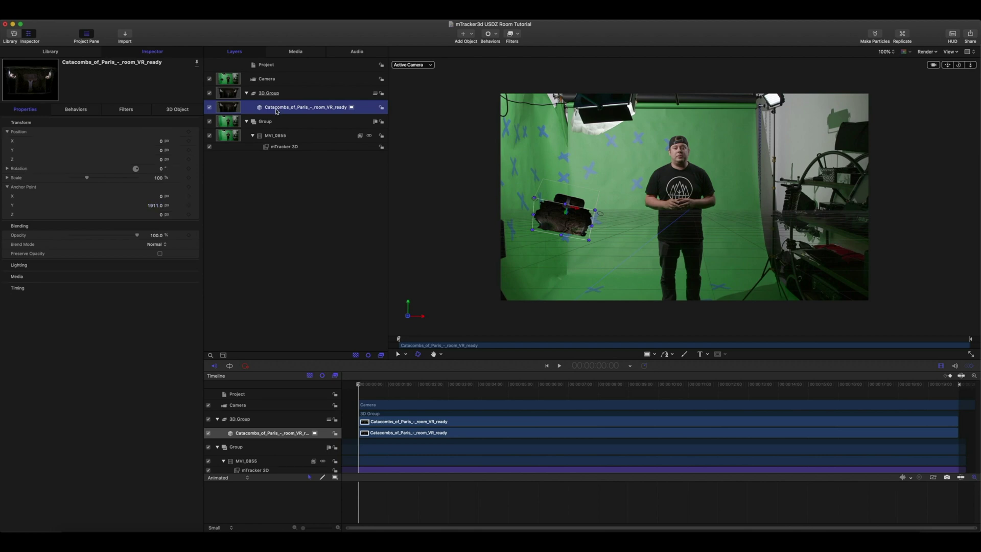
# Rotate the catacomb room upright to -168.9° and scale it to 993%.
pyautogui.moveTo(568, 232); pyautogui.dragTo(573, 172)
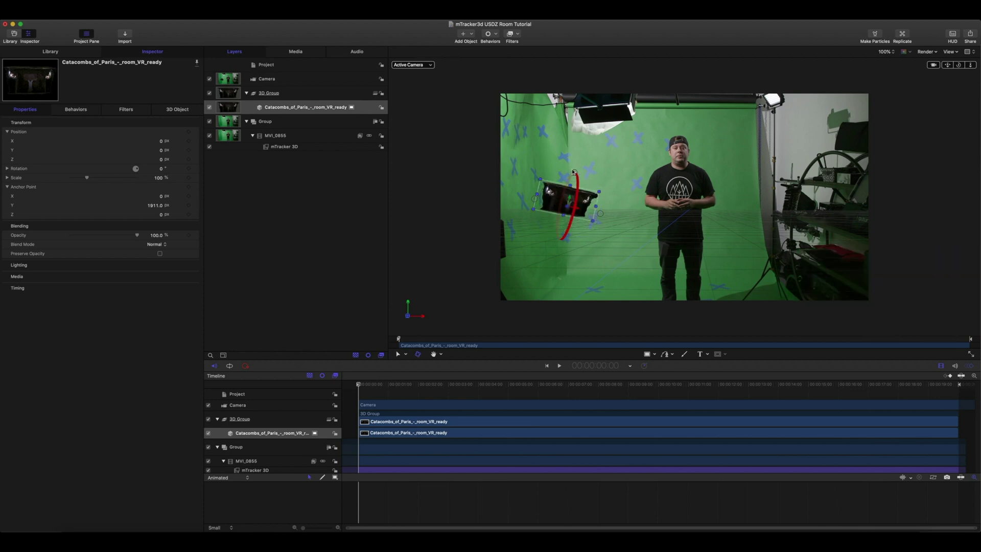
pyautogui.moveTo(595, 220); pyautogui.dragTo(602, 210)
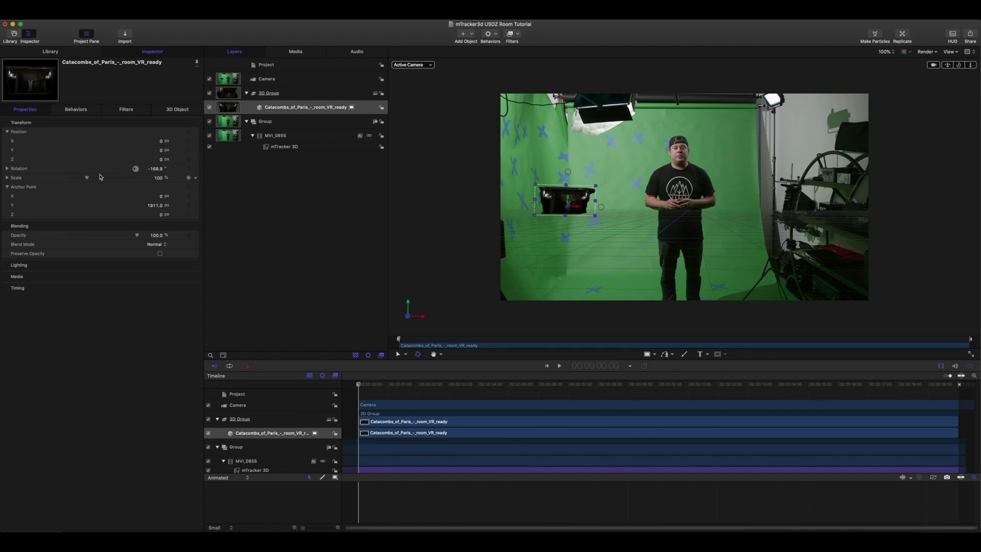
pyautogui.moveTo(87, 177); pyautogui.dragTo(239, 181)
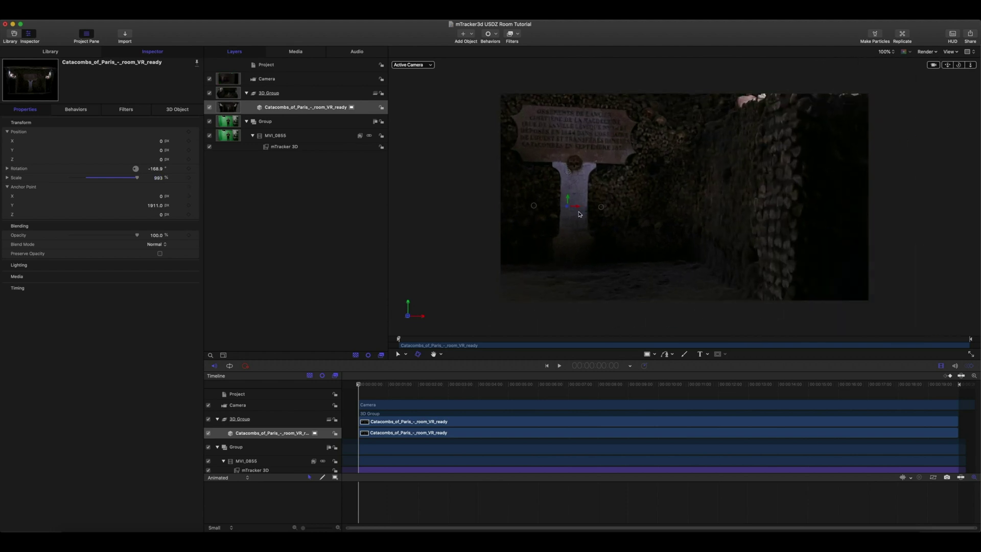
# Move the room to 845.78, -20.4, -45.31 px and rotate it to -177.9°.
pyautogui.moveTo(575, 207); pyautogui.dragTo(620, 224)
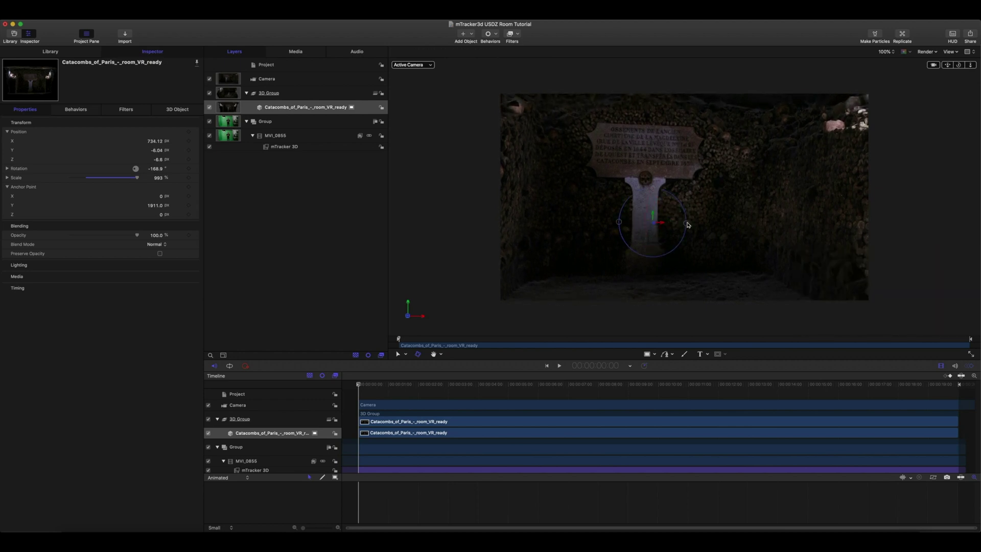
pyautogui.moveTo(688, 225); pyautogui.dragTo(686, 223)
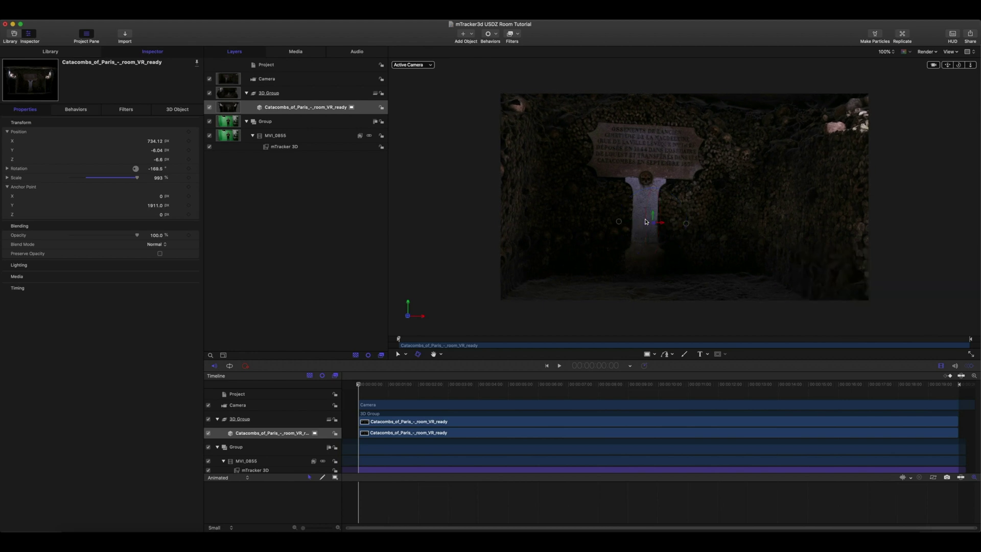
pyautogui.moveTo(619, 222); pyautogui.dragTo(667, 213)
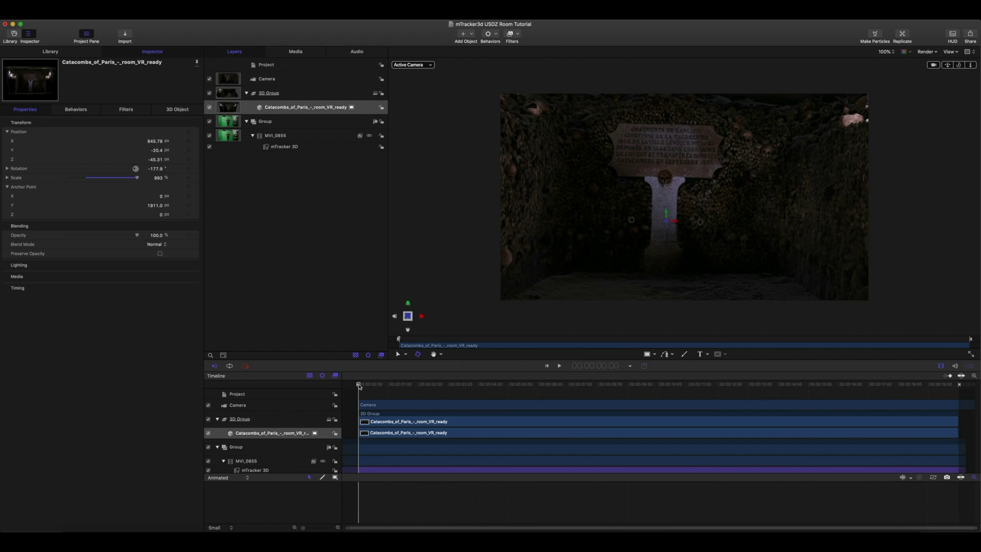
pyautogui.moveTo(360, 387); pyautogui.dragTo(353, 408)
pyautogui.click(285, 108)
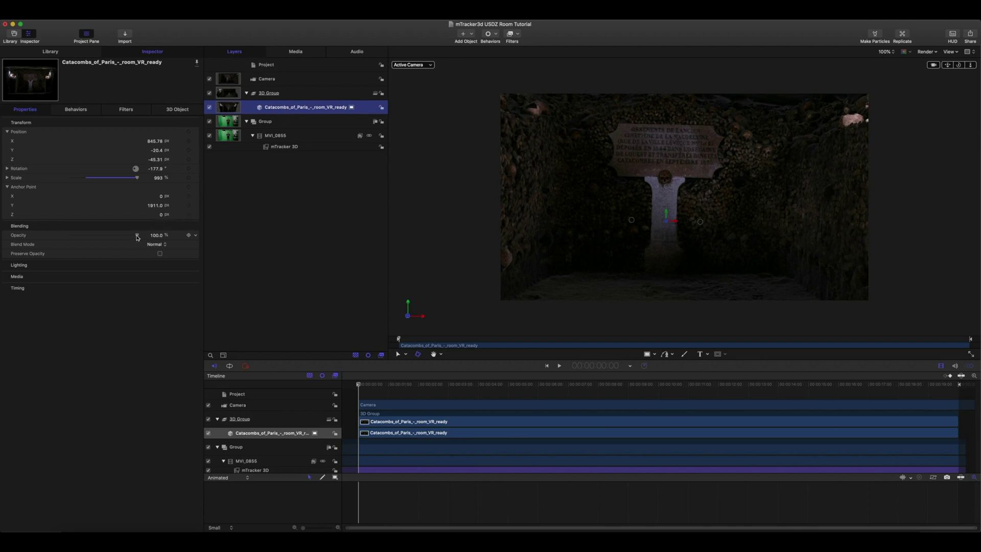
pyautogui.moveTo(137, 237); pyautogui.dragTo(131, 238)
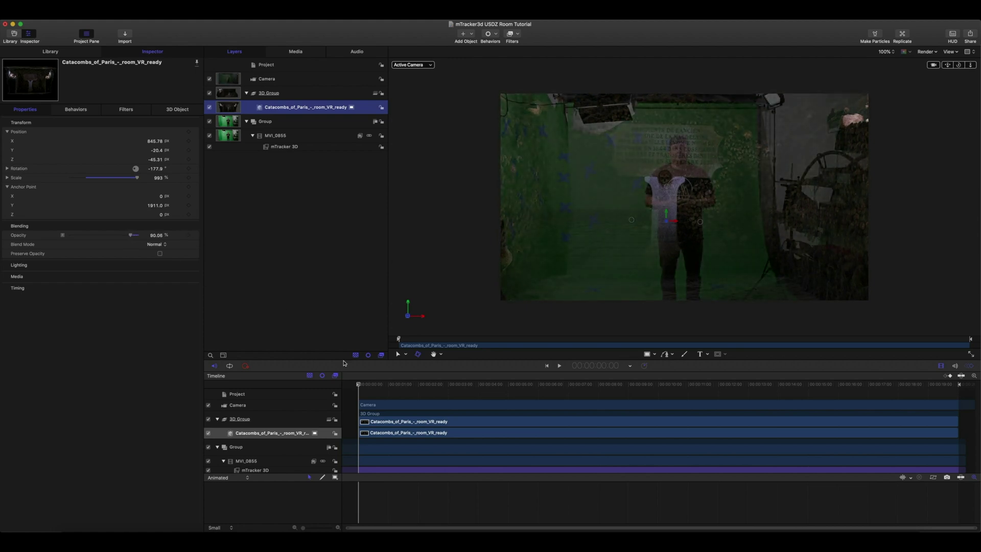
pyautogui.moveTo(358, 386)
pyautogui.mouseDown()
pyautogui.moveTo(947, 413)
pyautogui.moveTo(356, 391)
pyautogui.mouseUp()
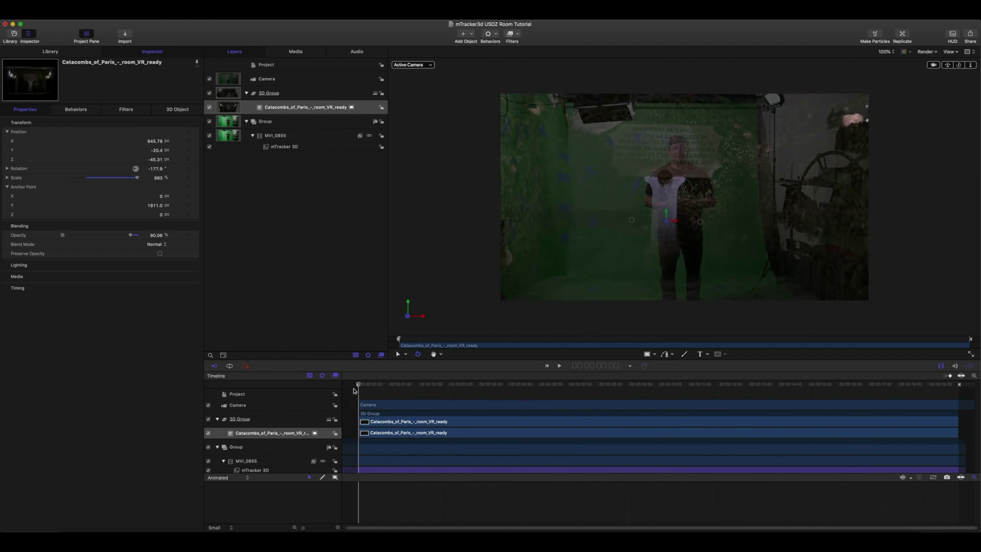
pyautogui.moveTo(131, 236); pyautogui.dragTo(151, 240)
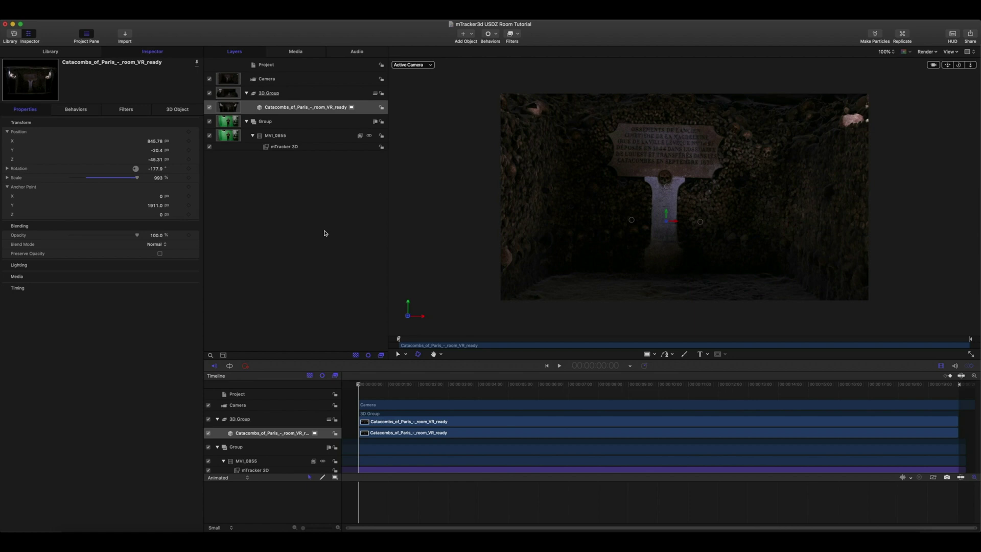
pyautogui.click(126, 37)
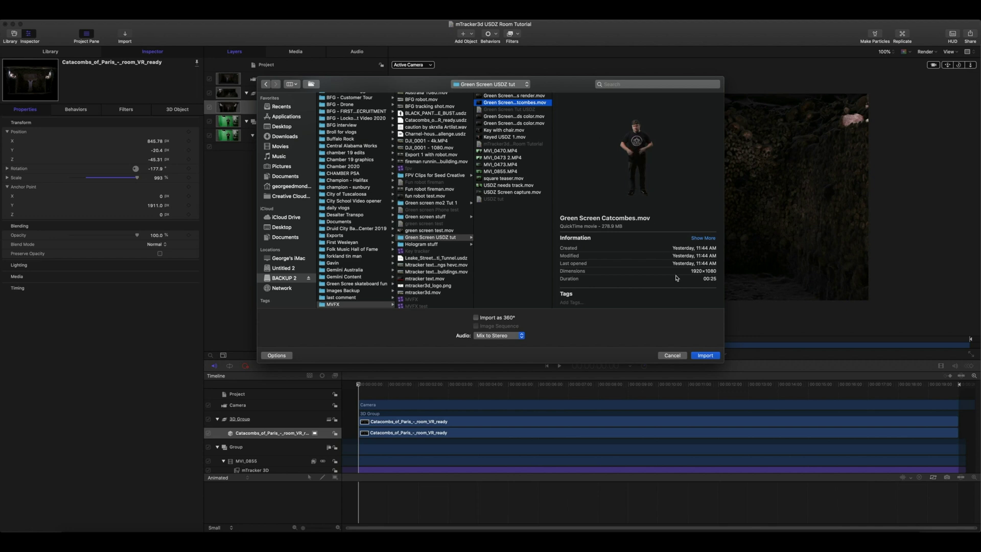
# Import Green Screen Catcombes.mov as a layer in the 3D Group.
pyautogui.click(706, 356)
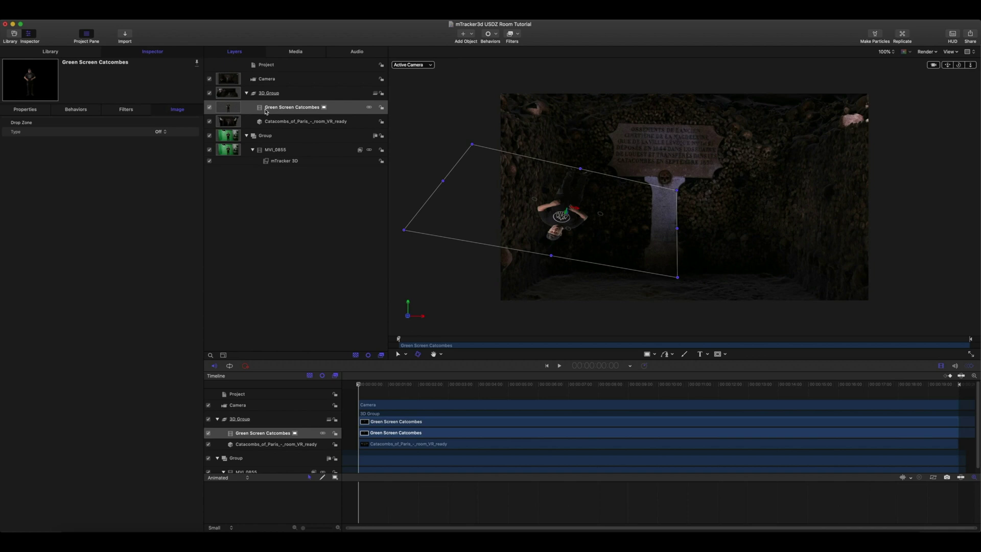
# Move Green Screen Catcombes into its own 2D Group 1, reset its transform, and hide the catacomb room.
pyautogui.moveTo(269, 112); pyautogui.dragTo(268, 76)
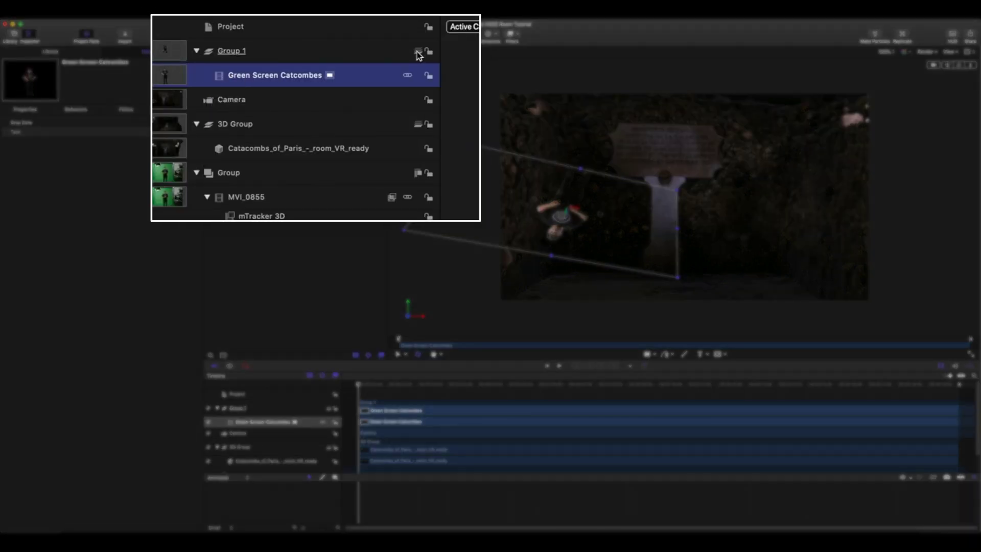
pyautogui.click(418, 52)
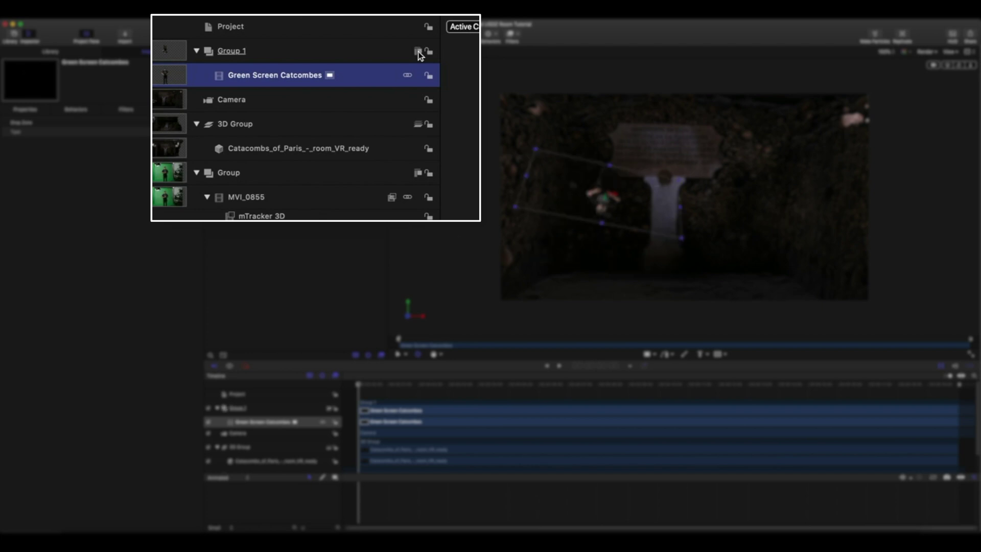
pyautogui.click(27, 109)
pyautogui.click(197, 124)
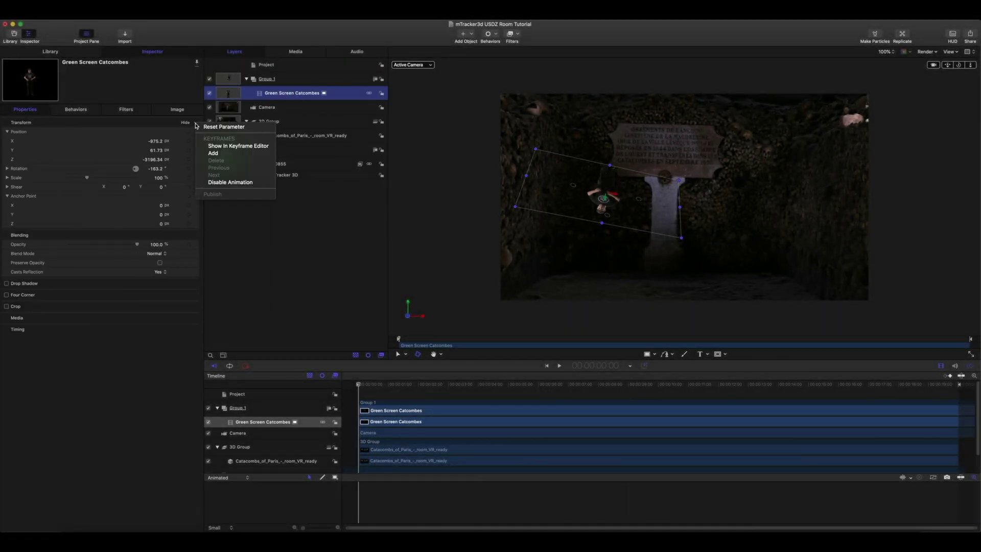
pyautogui.click(201, 127)
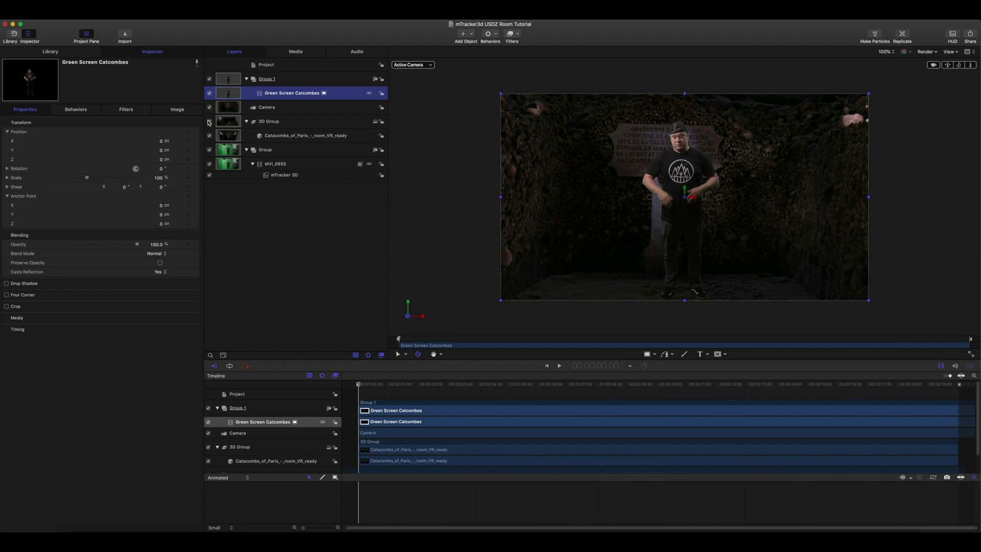
pyautogui.click(209, 122)
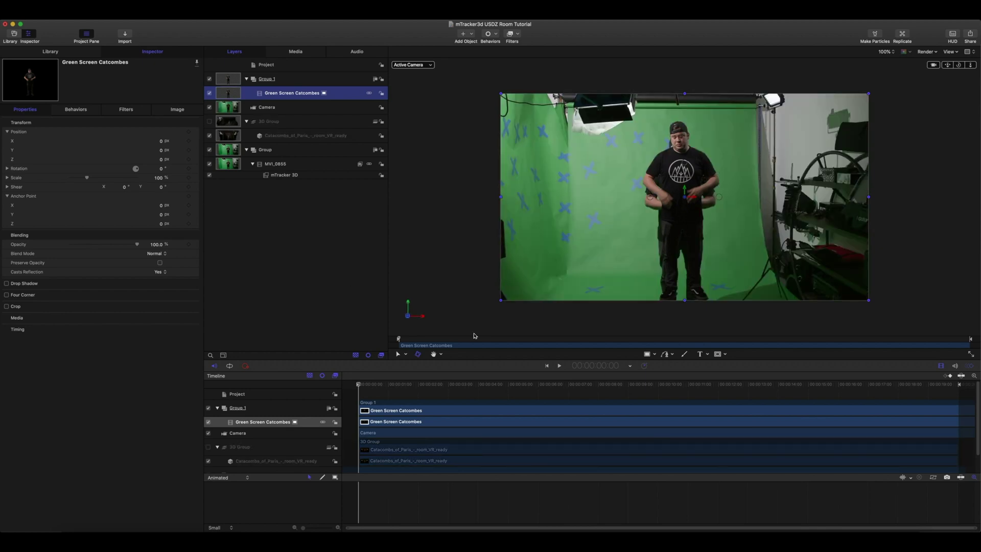
# Shift the Green Screen Catcombes clip about four seconds earlier, show the catacomb room again, and preview sync.
pyautogui.moveTo(568, 412); pyautogui.dragTo(418, 421)
pyautogui.click(391, 387)
pyautogui.moveTo(418, 421); pyautogui.dragTo(435, 409)
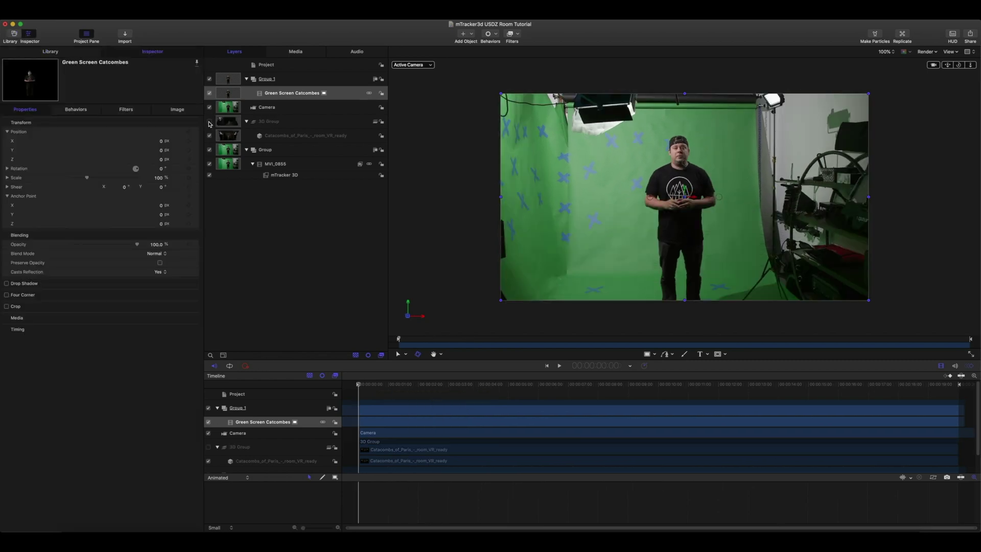
pyautogui.click(209, 122)
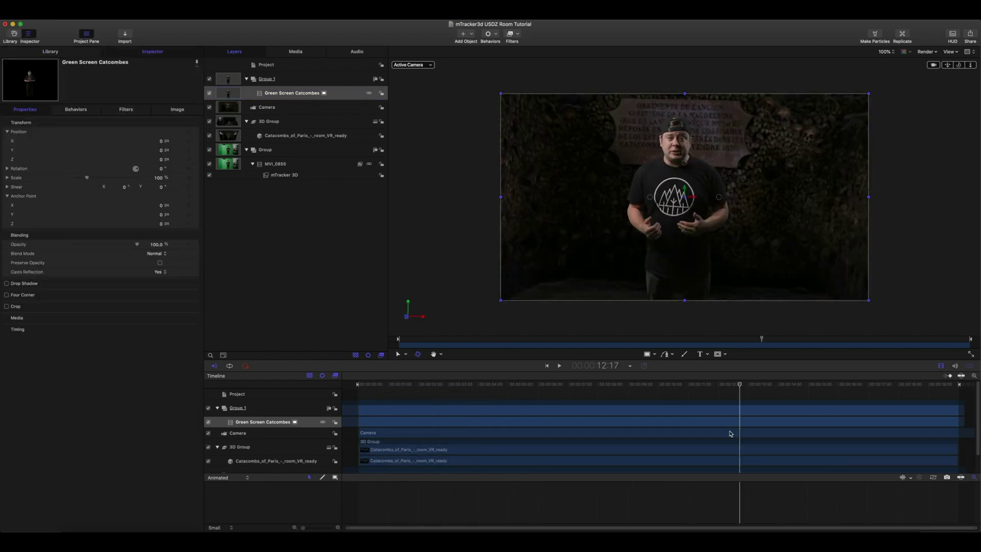
pyautogui.press('space')
pyautogui.moveTo(390, 393); pyautogui.dragTo(357, 389)
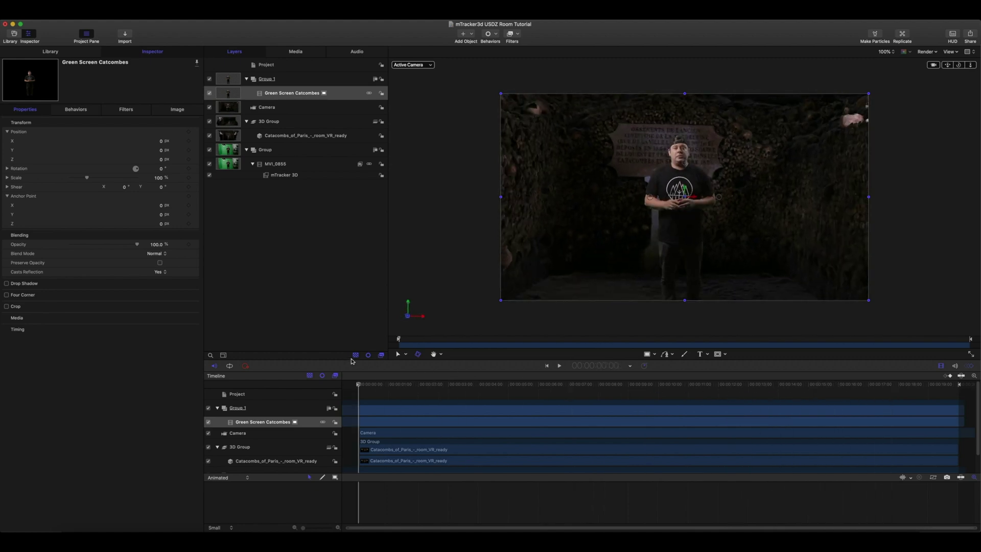
# Reposition the catacomb room to 914.19, -67.48, -112.96 px, rotated about -189°, behind the presenter.
pyautogui.click(560, 366)
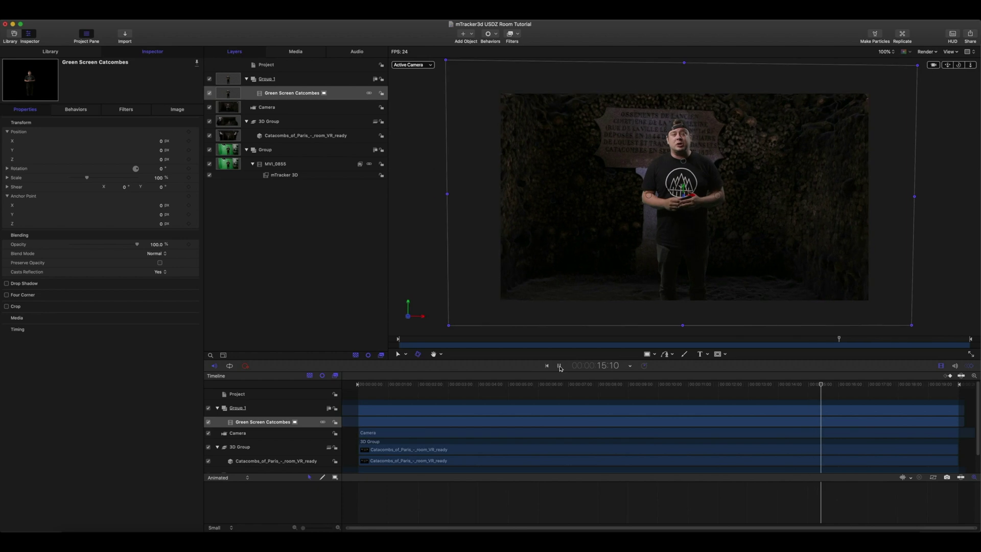
pyautogui.click(560, 366)
pyautogui.press('Home')
pyautogui.click(286, 136)
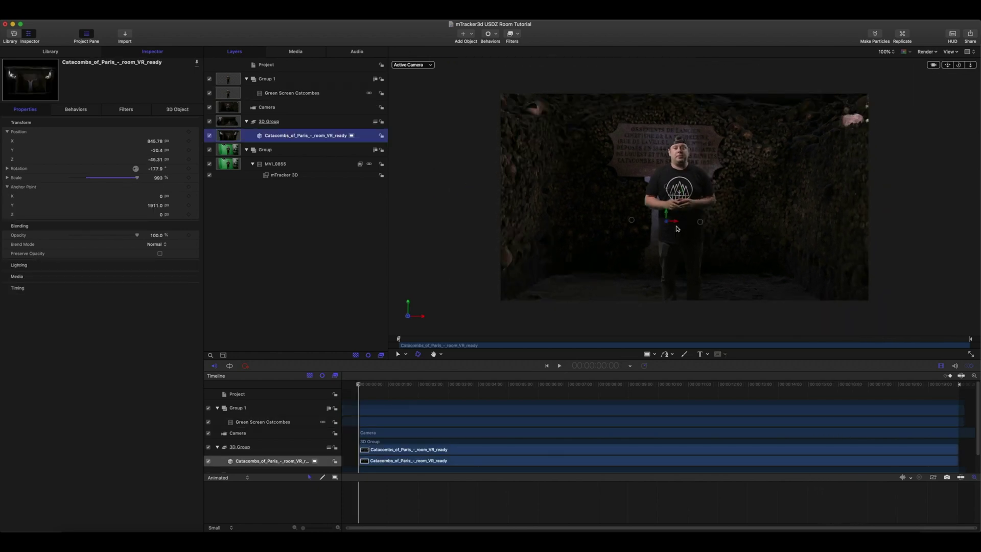
pyautogui.moveTo(667, 213); pyautogui.dragTo(626, 214)
pyautogui.click(560, 366)
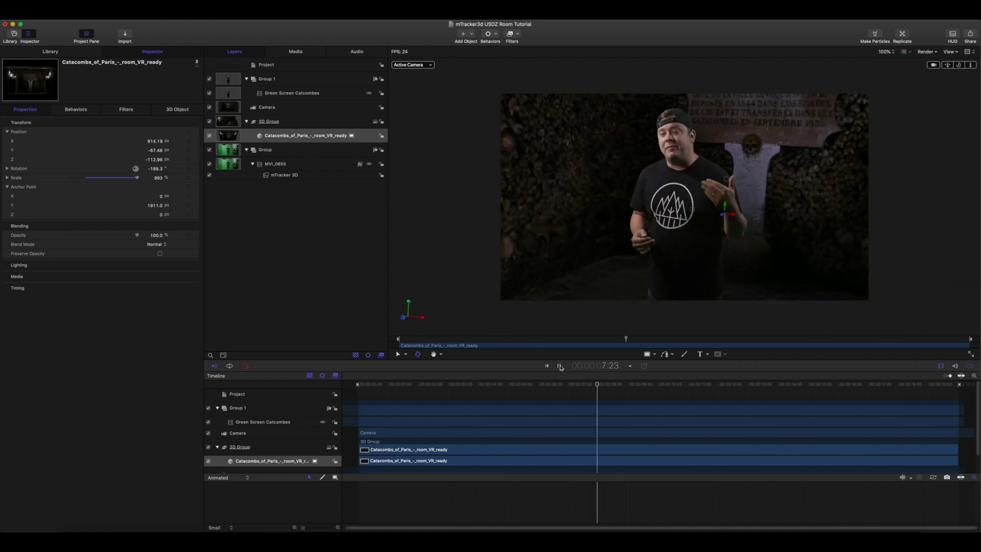
pyautogui.click(546, 365)
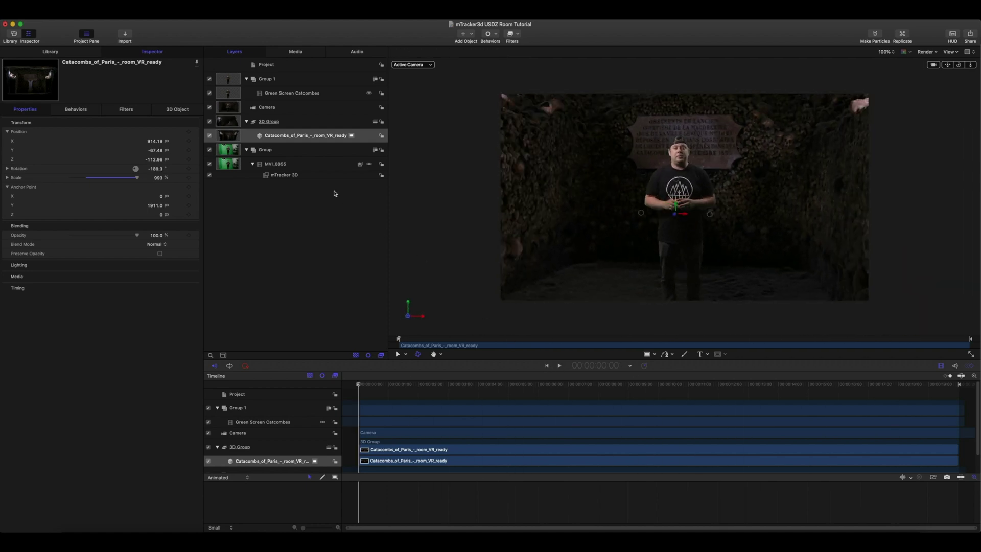
pyautogui.click(273, 108)
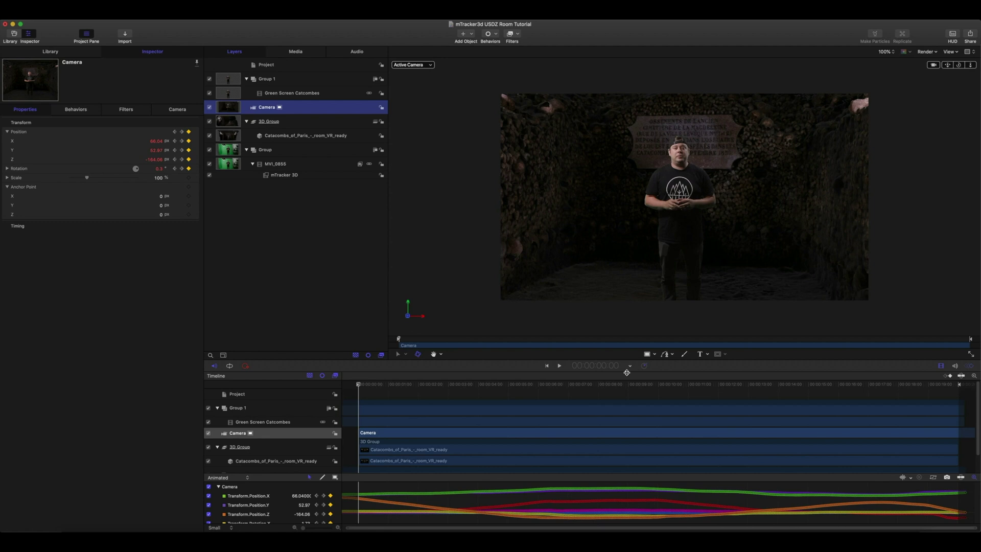
# Enlarge and zoom the camera's position, rotation and angle-of-view keyframe curves, then play the composite.
pyautogui.moveTo(626, 372); pyautogui.dragTo(614, 217)
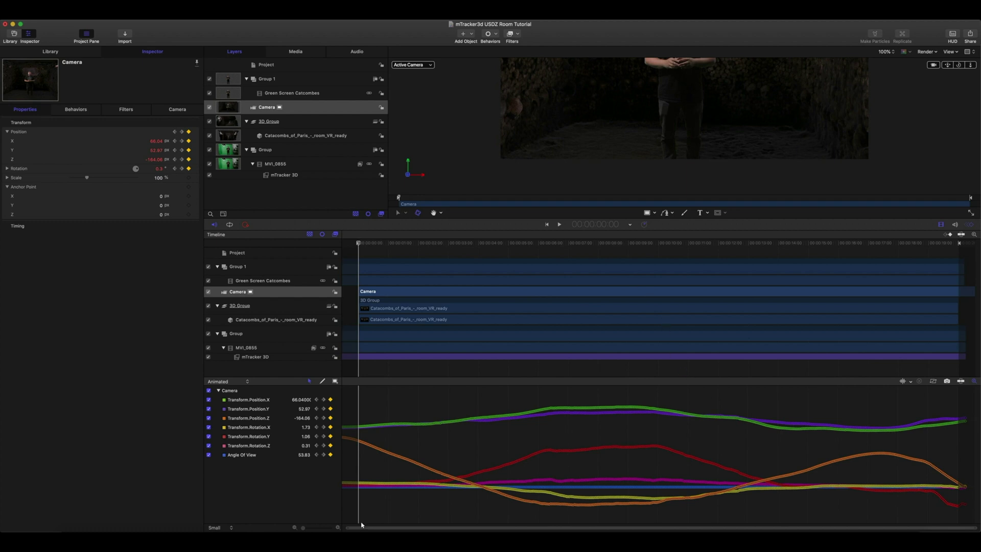
pyautogui.moveTo(361, 525); pyautogui.dragTo(618, 530)
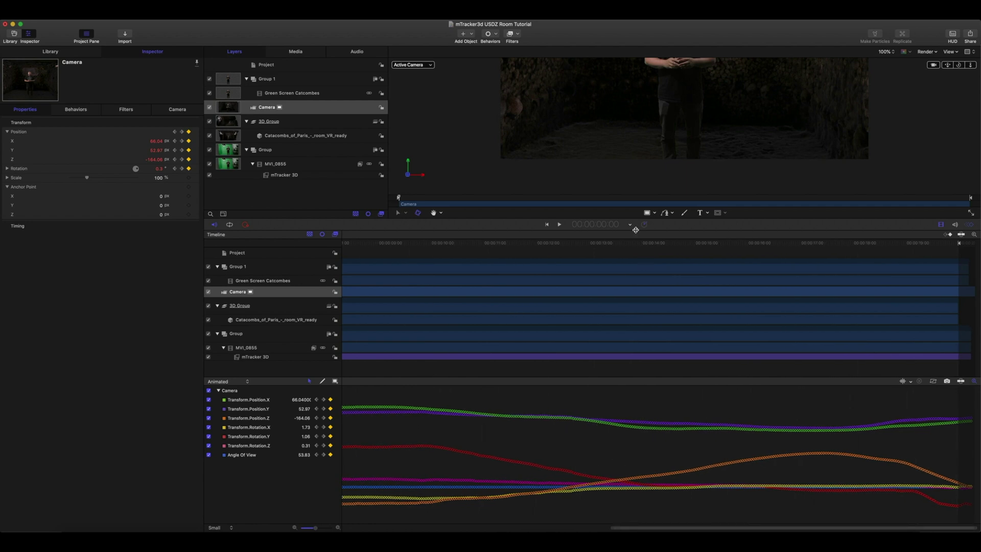
pyautogui.moveTo(635, 230); pyautogui.dragTo(557, 418)
pyautogui.click(559, 413)
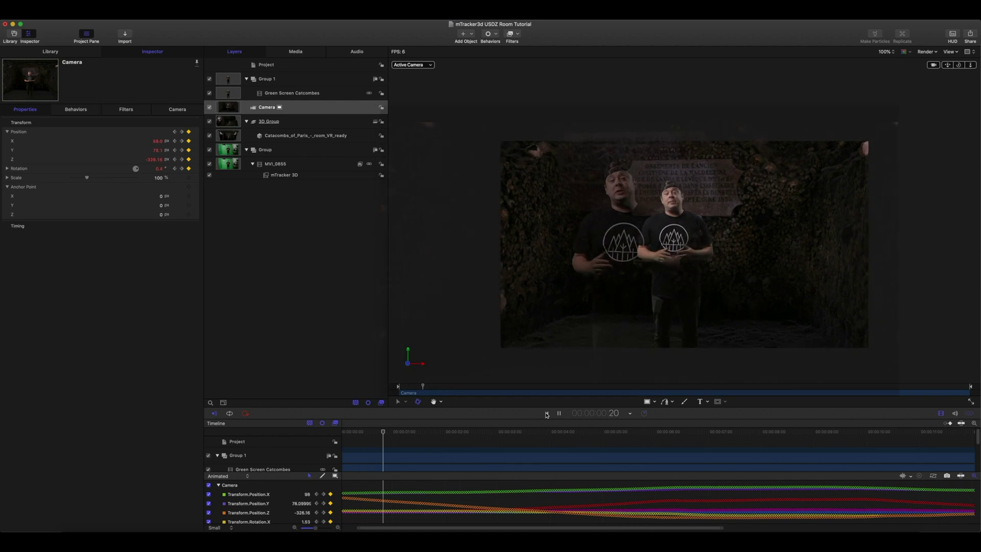